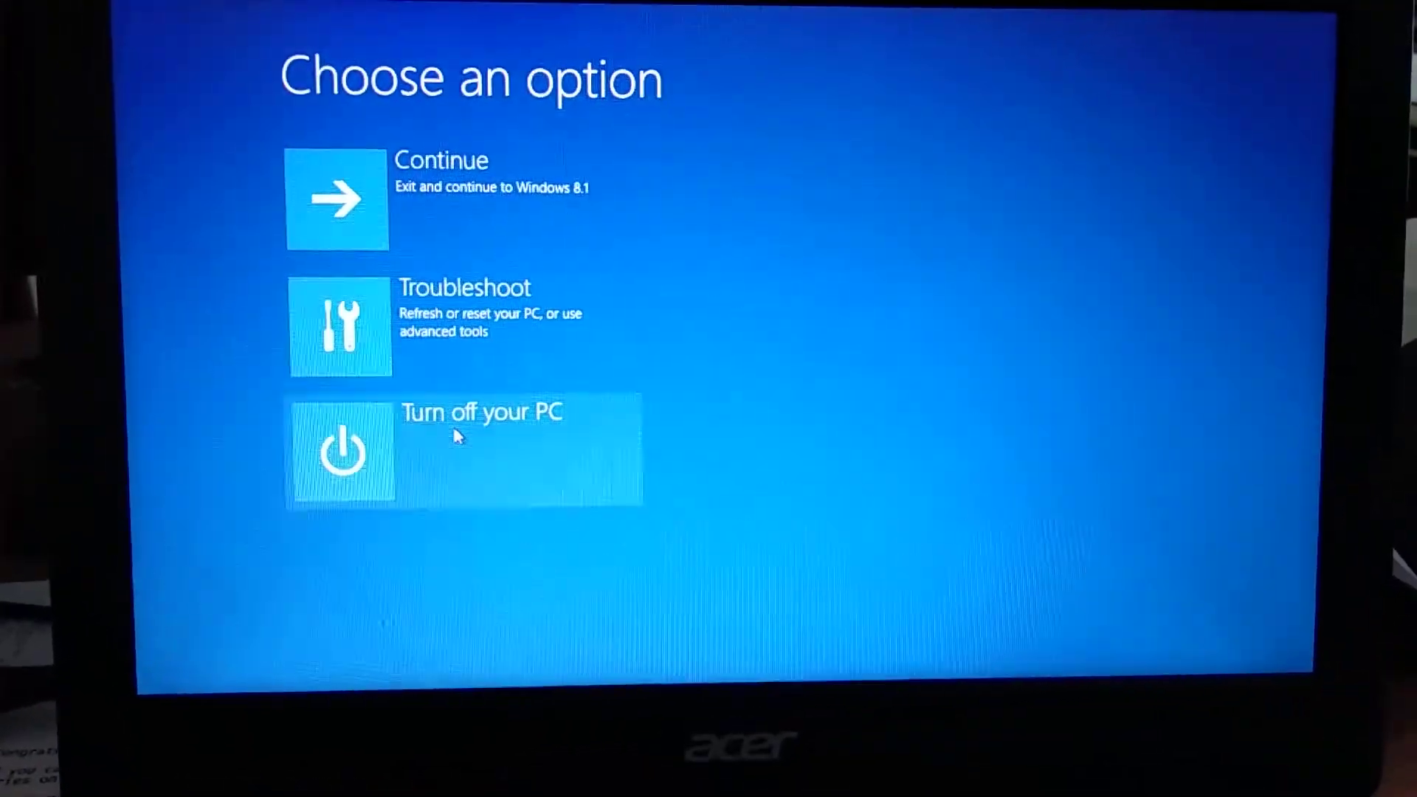
Step: Choose Troubleshoot to reach the refresh and reset tools
left_click(426, 362)
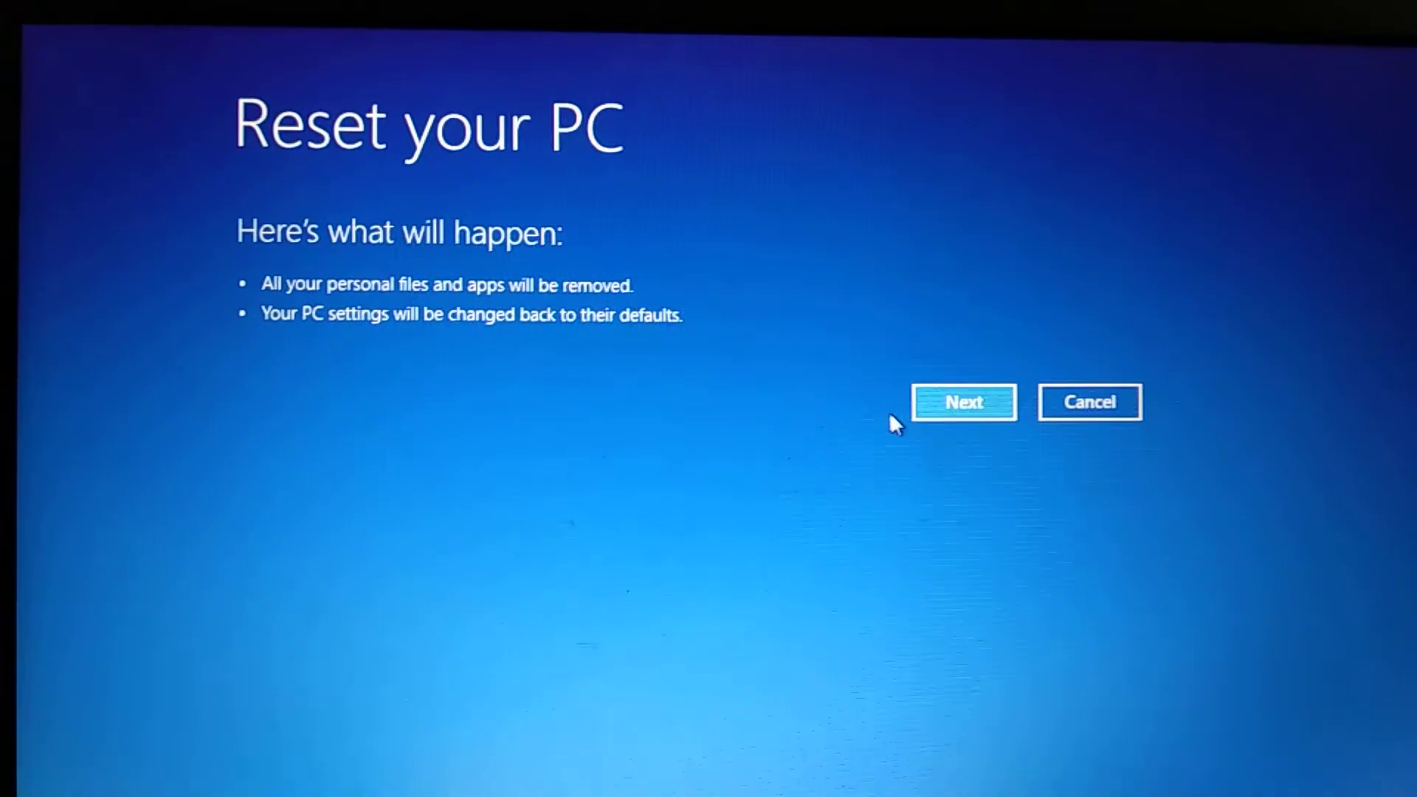
Step: Continue past the reset summary and choose to remove files only from the Windows drive
left_click(928, 414)
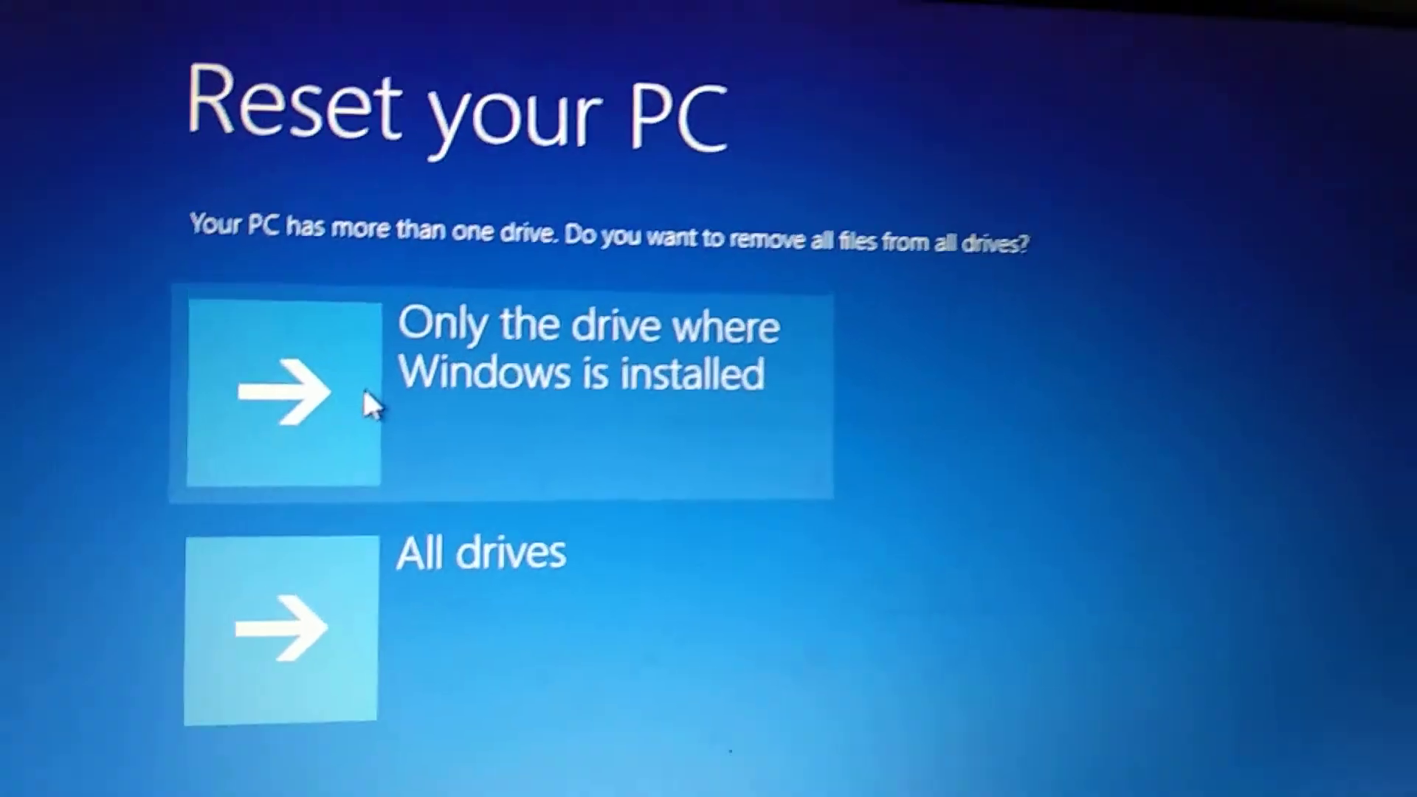
left_click(382, 374)
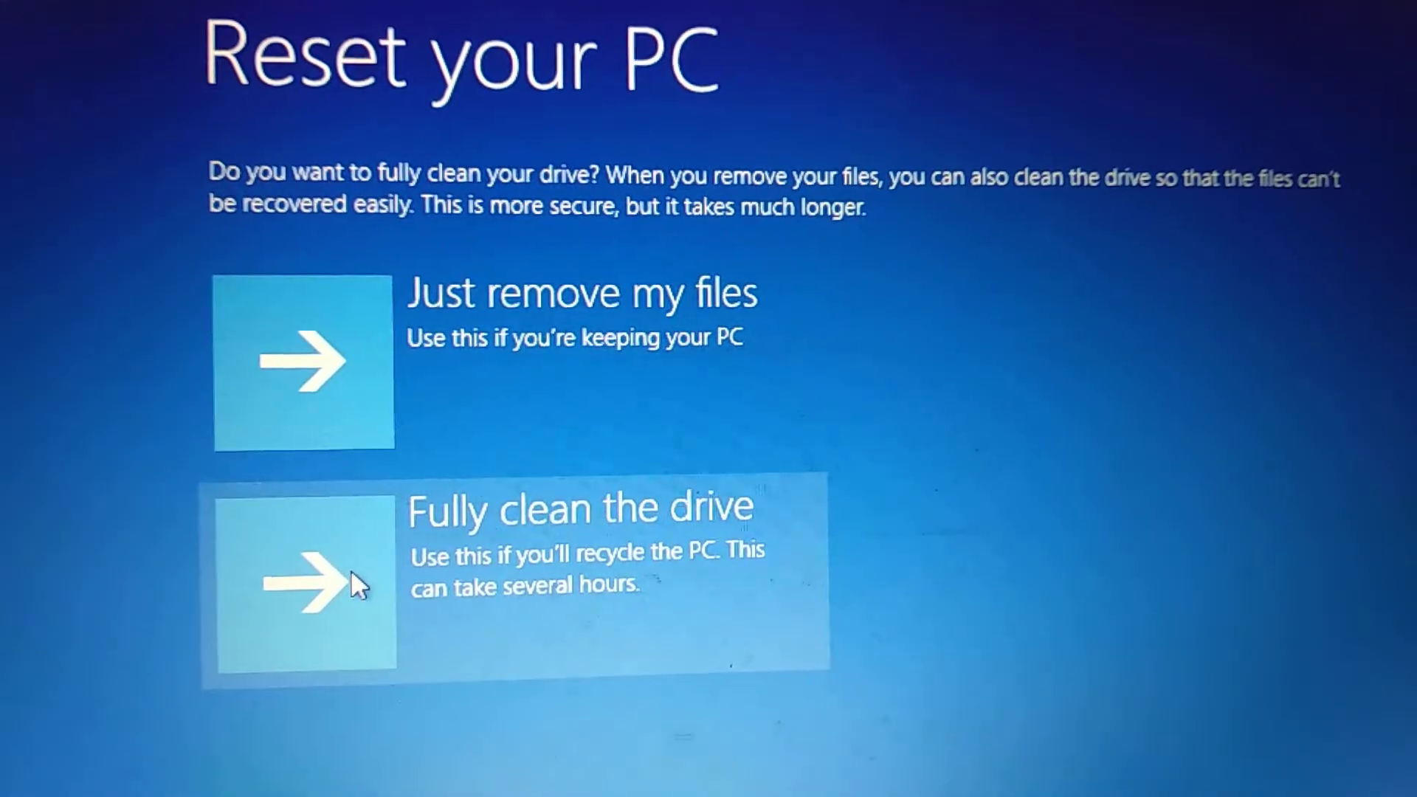
Step: Choose 'Fully clean the drive' for a secure wipe before the reset
left_click(344, 568)
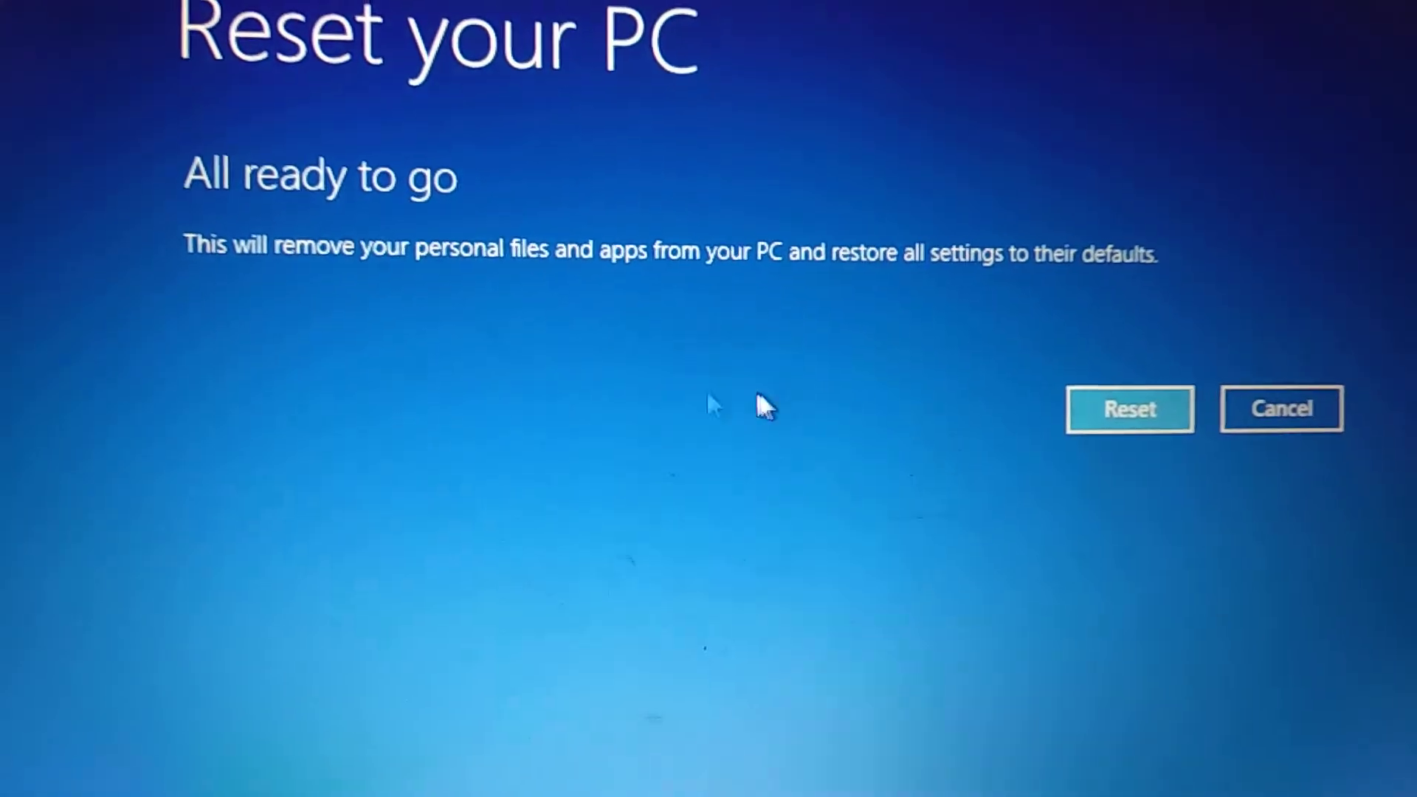